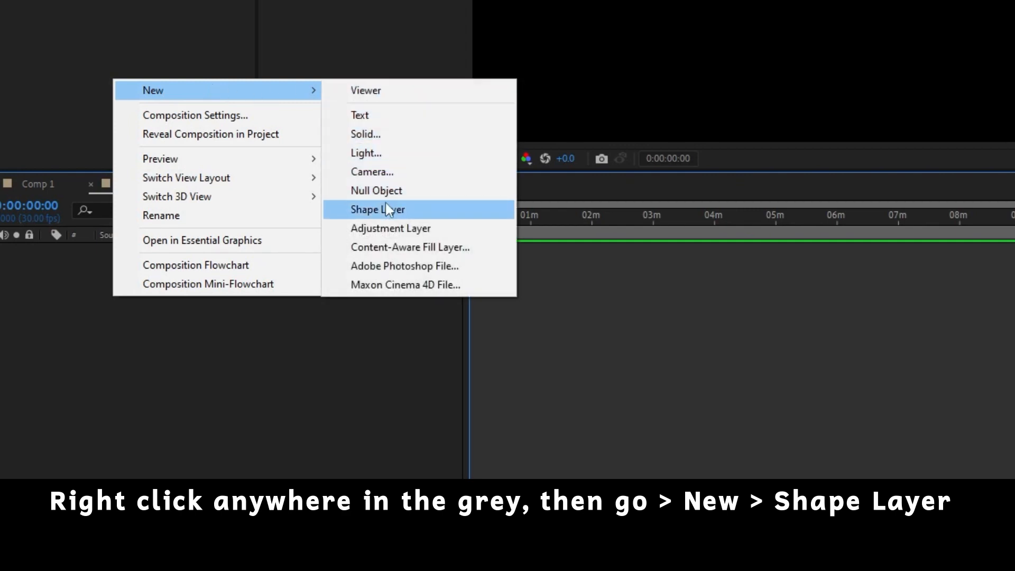
Create a new shape layer with a white (FFFFFF) fill and the stroke set to None
click(424, 209)
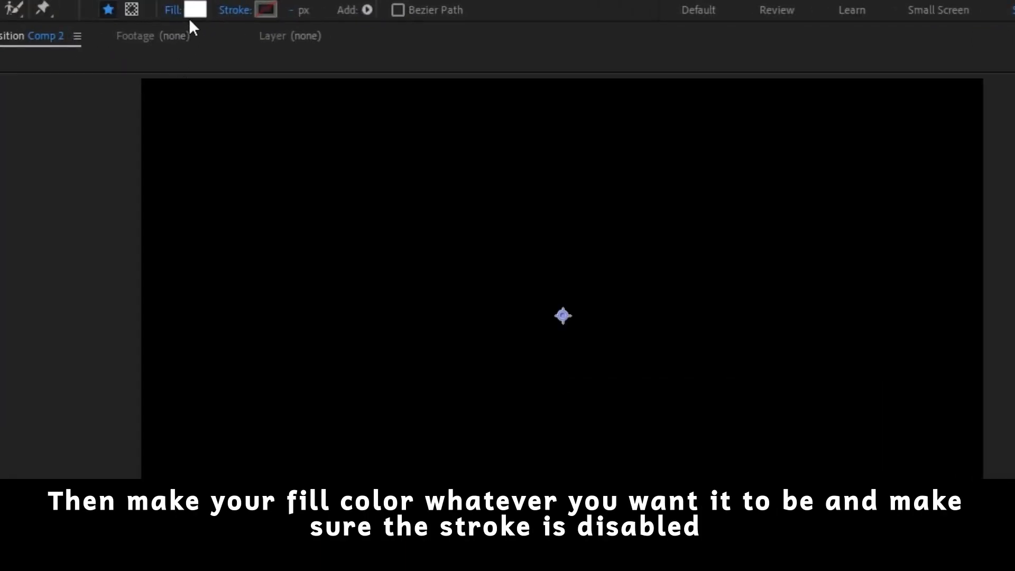
click(189, 16)
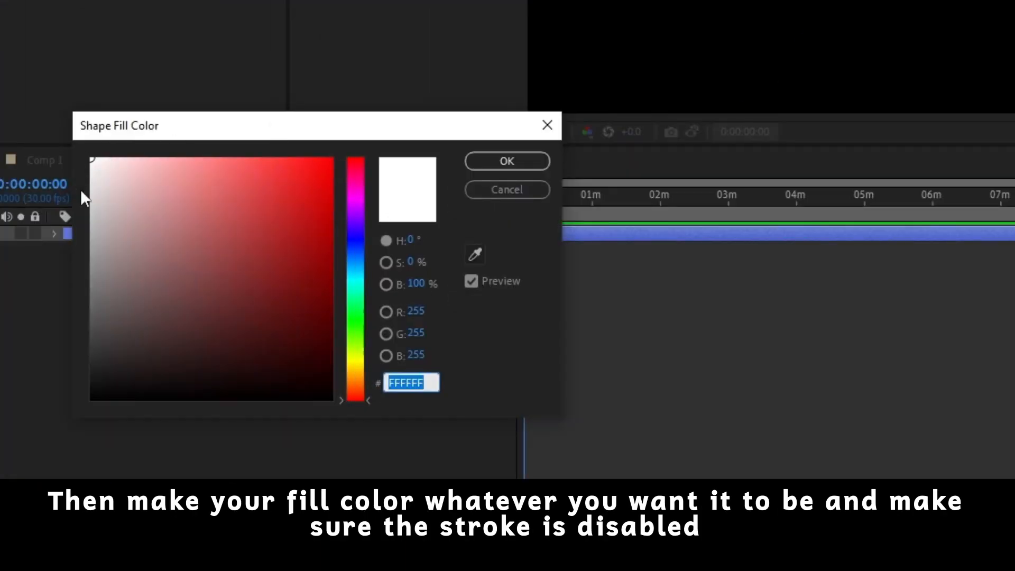
click(476, 168)
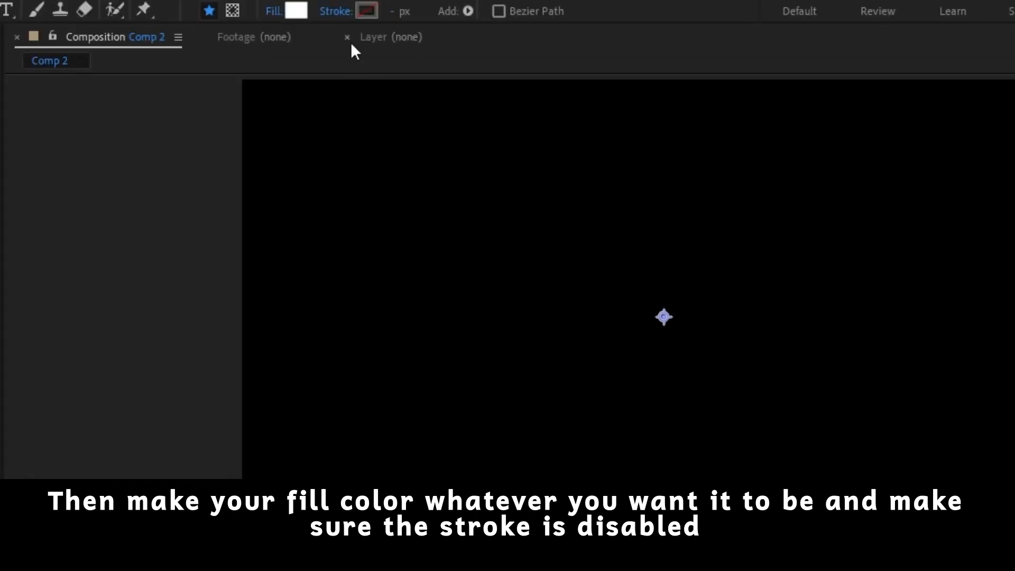
click(337, 17)
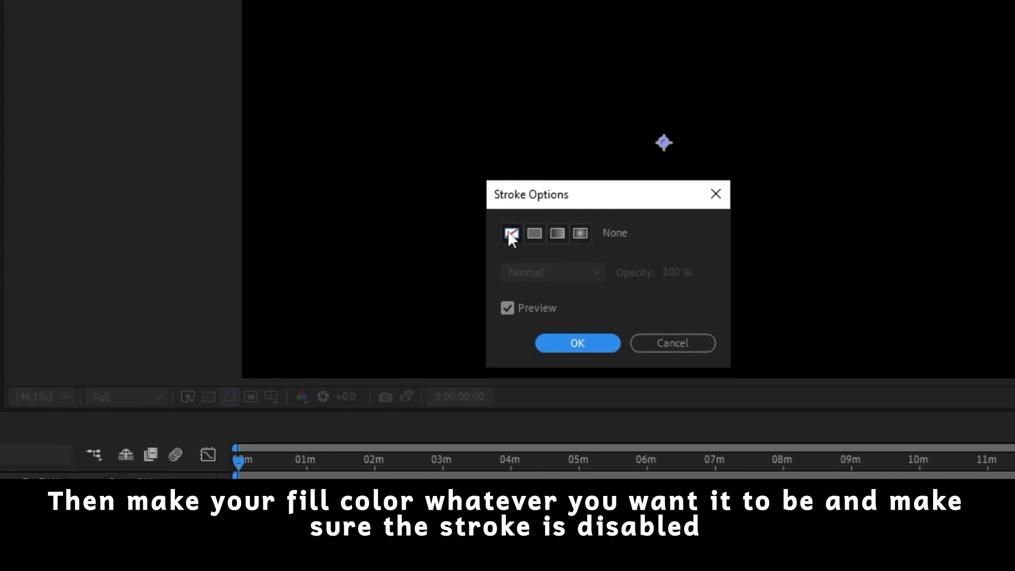
click(569, 346)
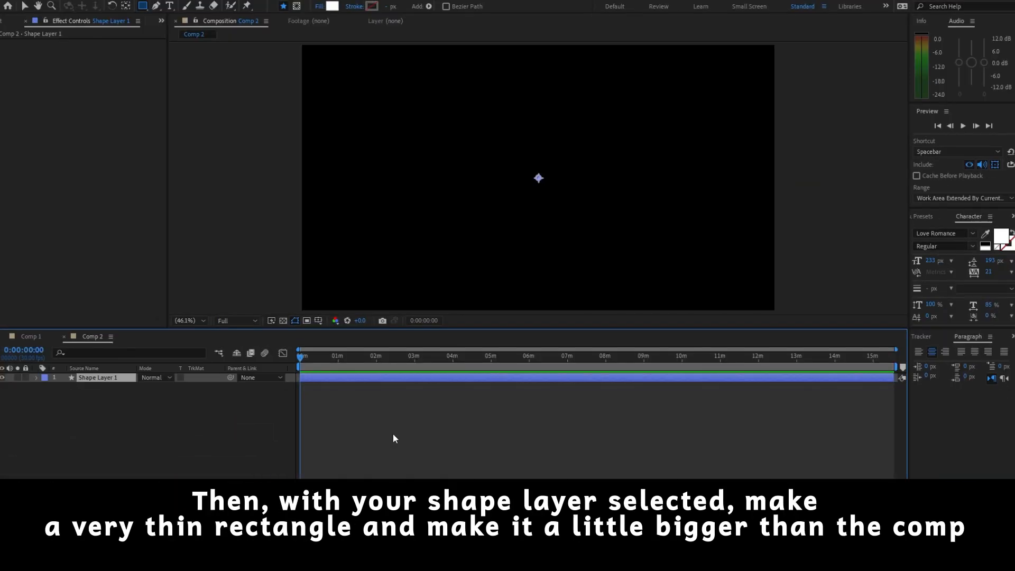
Draw a very thin horizontal rectangle slightly wider than the composition and move it so it overhangs both sides at mid-height
drag(299, 147, 809, 153)
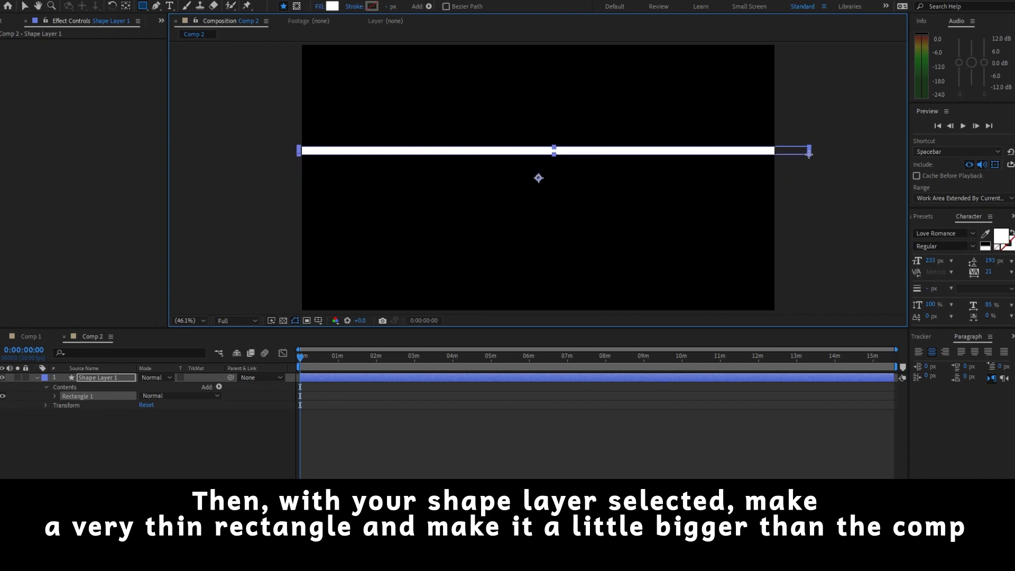
click(376, 379)
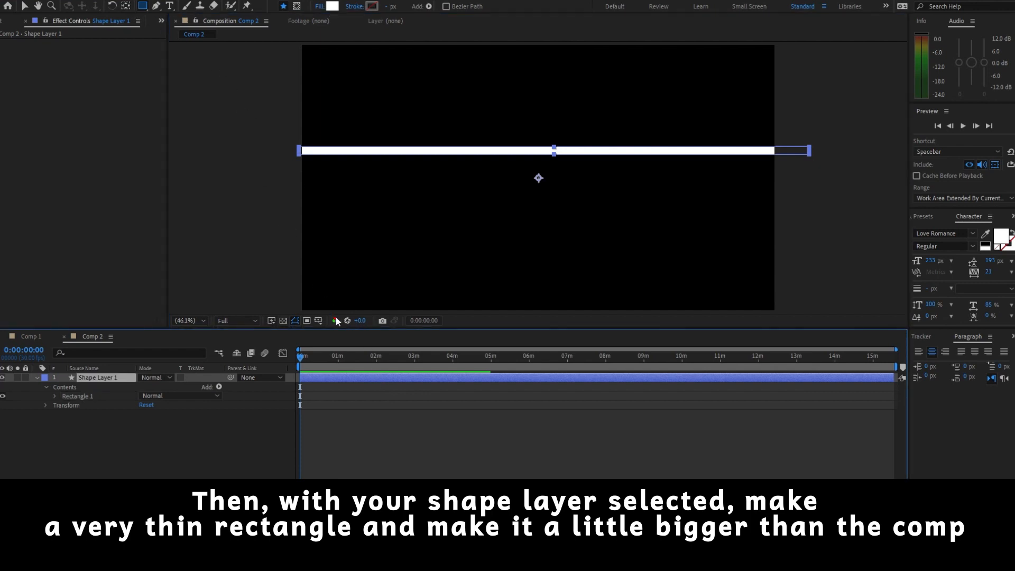
key(v)
drag(566, 152, 552, 181)
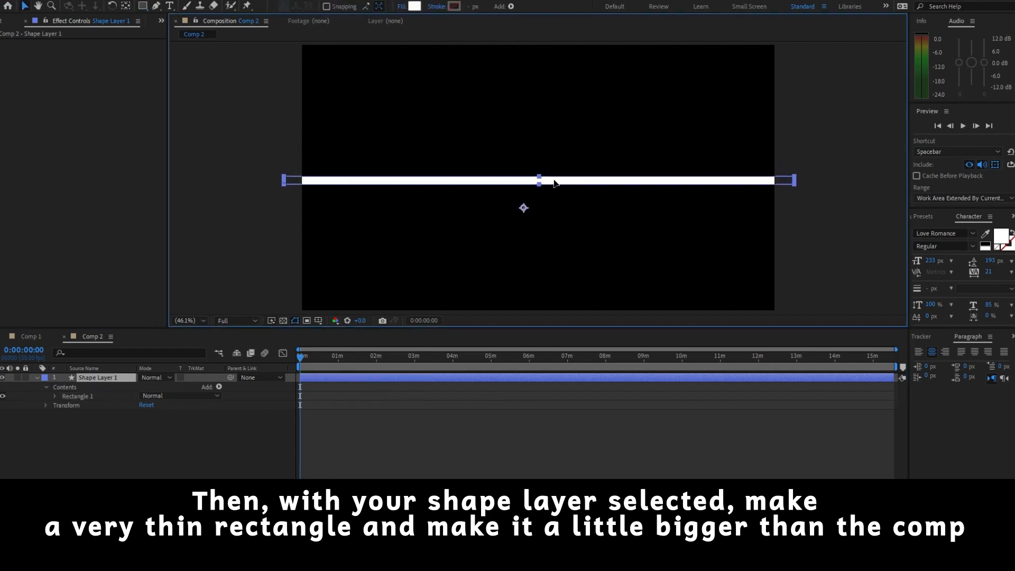
click(345, 377)
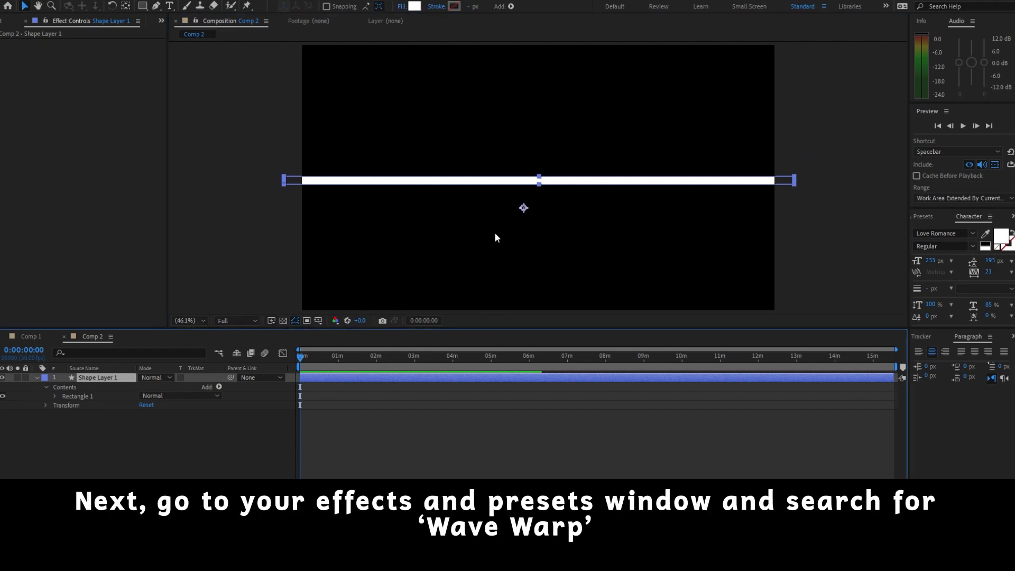
Apply the Wave Warp effect to the shape layer
key(ctrl+space)
text(wave)
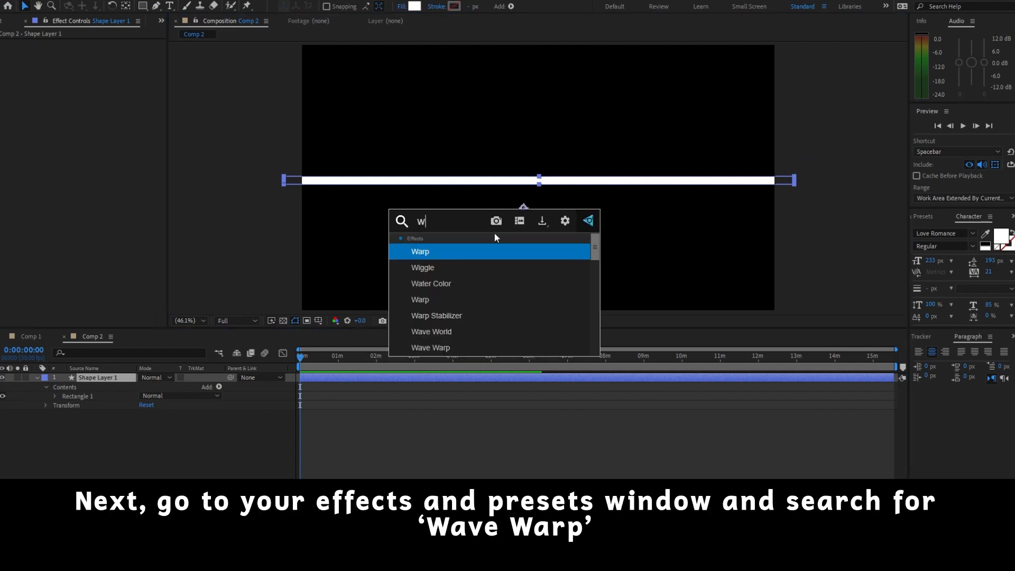
text( wa)
key(Return)
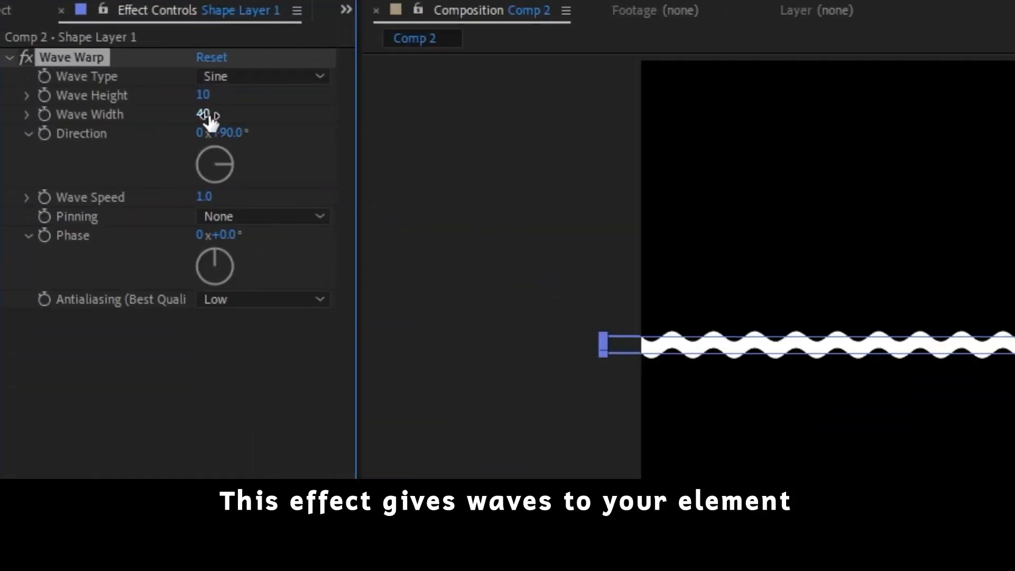
Set Wave Warp's wave width to 1000 and wave height to 20, previewing the wave motion
click(95, 70)
text(1000)
key(Return)
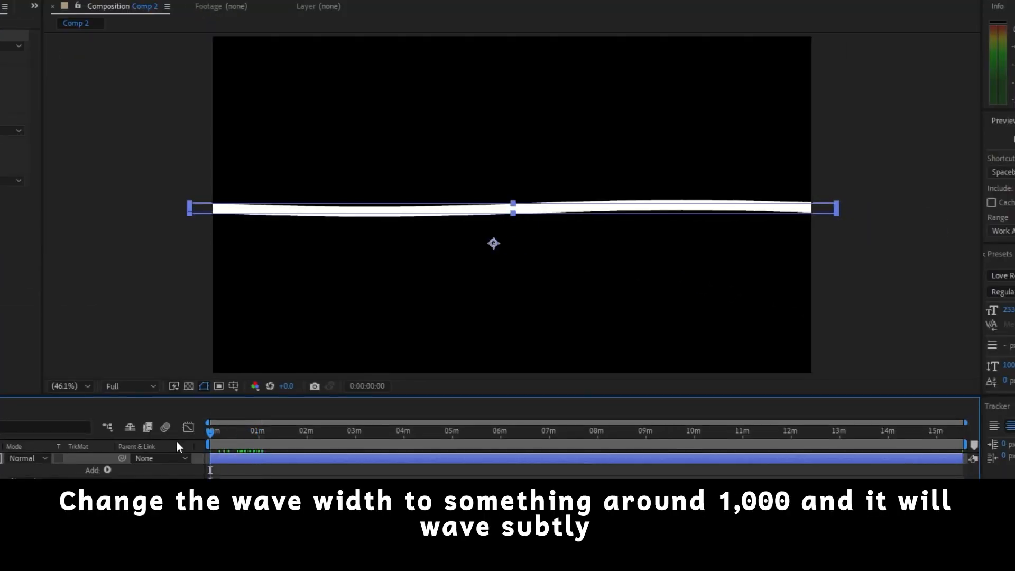
key(space)
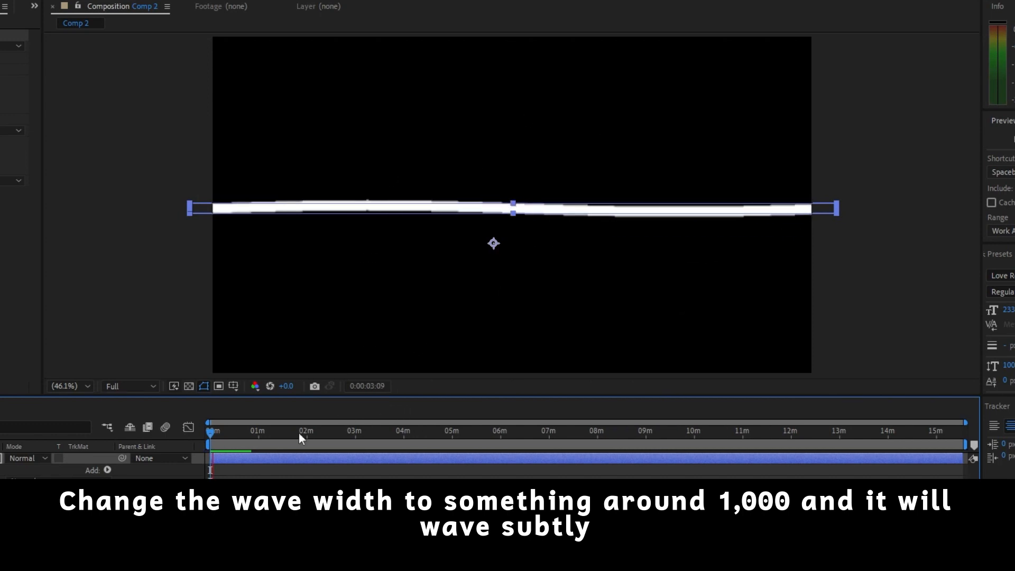
click(211, 436)
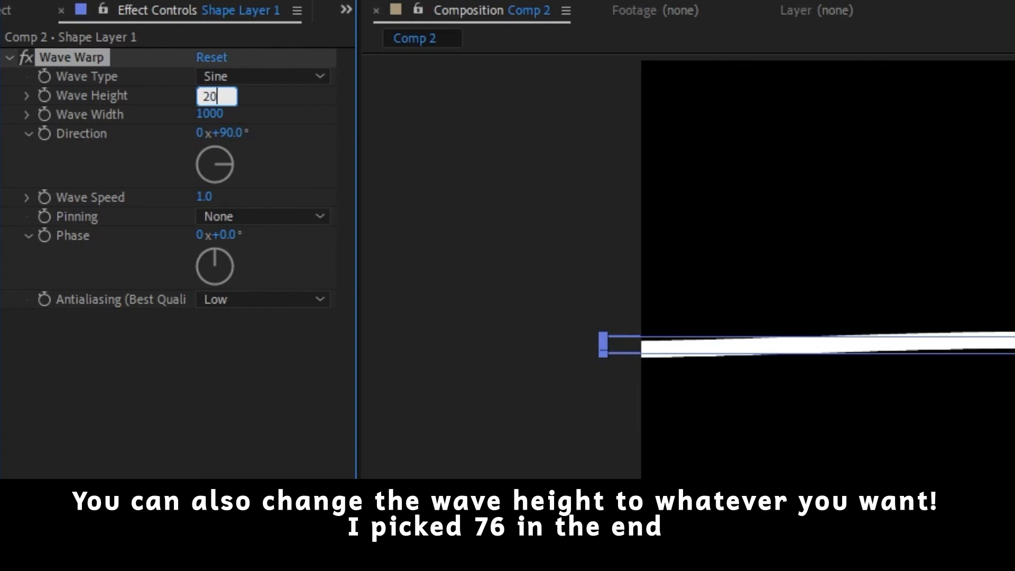
key(Return)
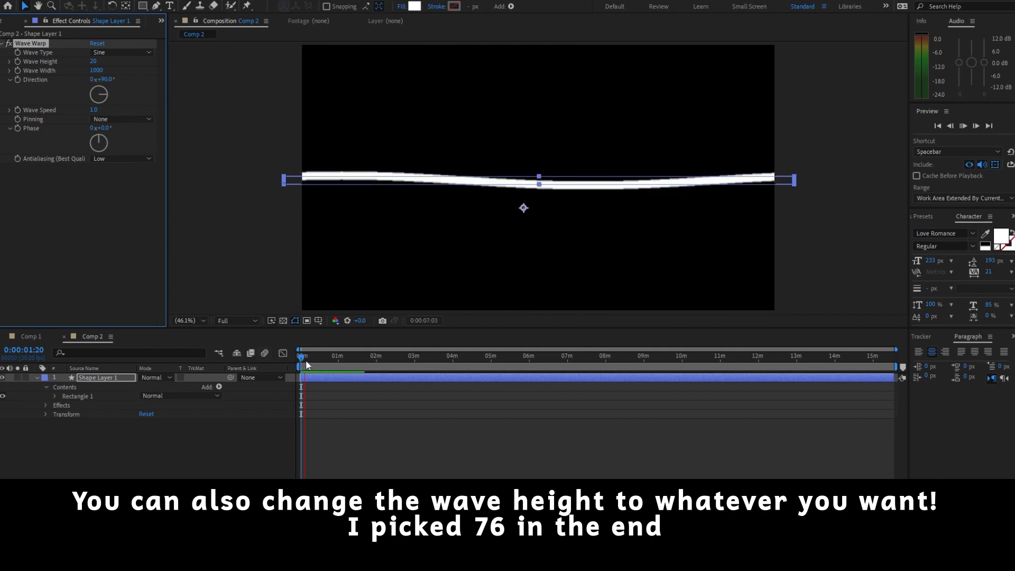
drag(302, 360, 307, 361)
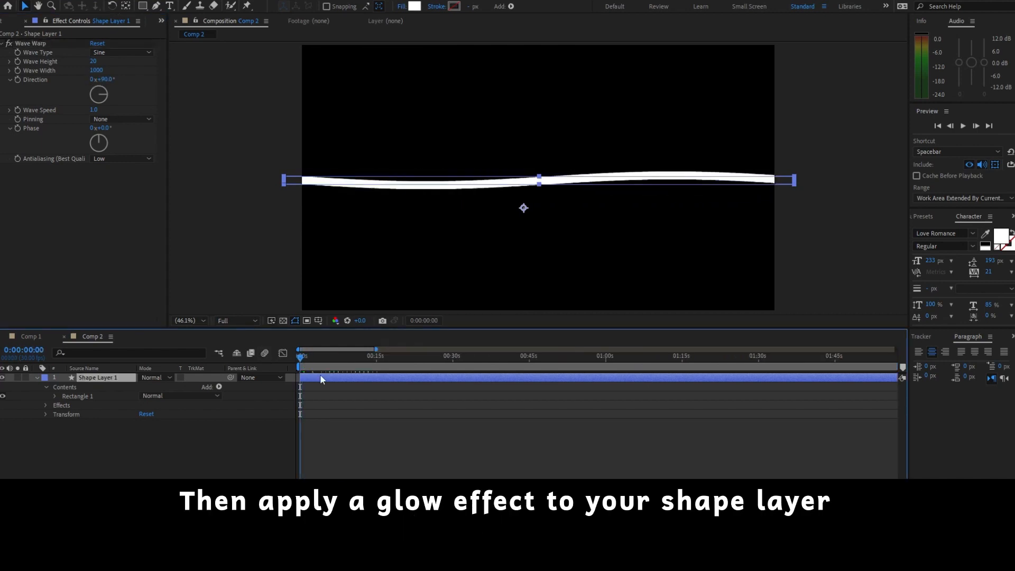
Apply the Glow effect to the shape layer with a glow radius of 29, and collapse both effects' settings
key(ctrl+space)
text(glow)
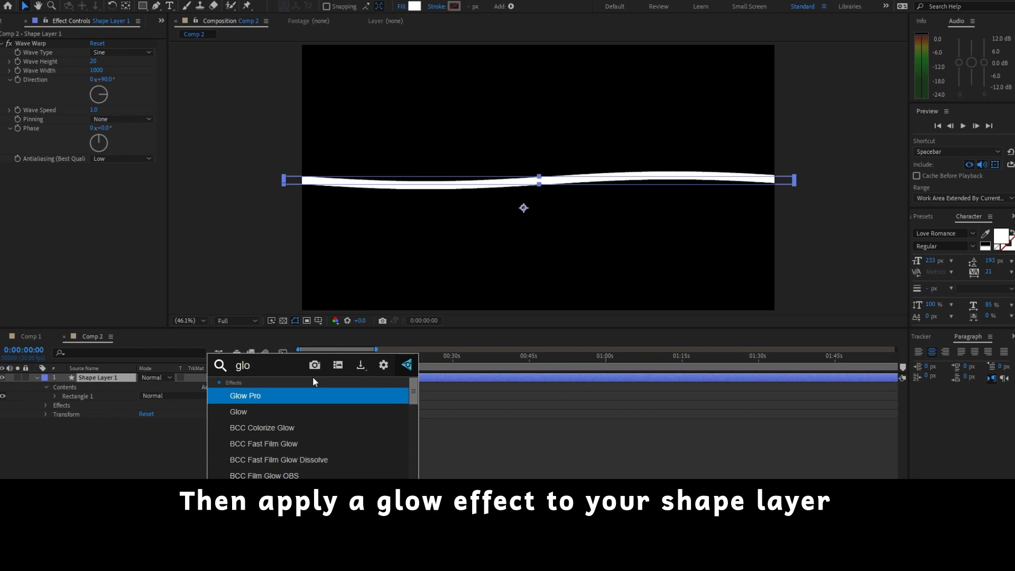
click(287, 411)
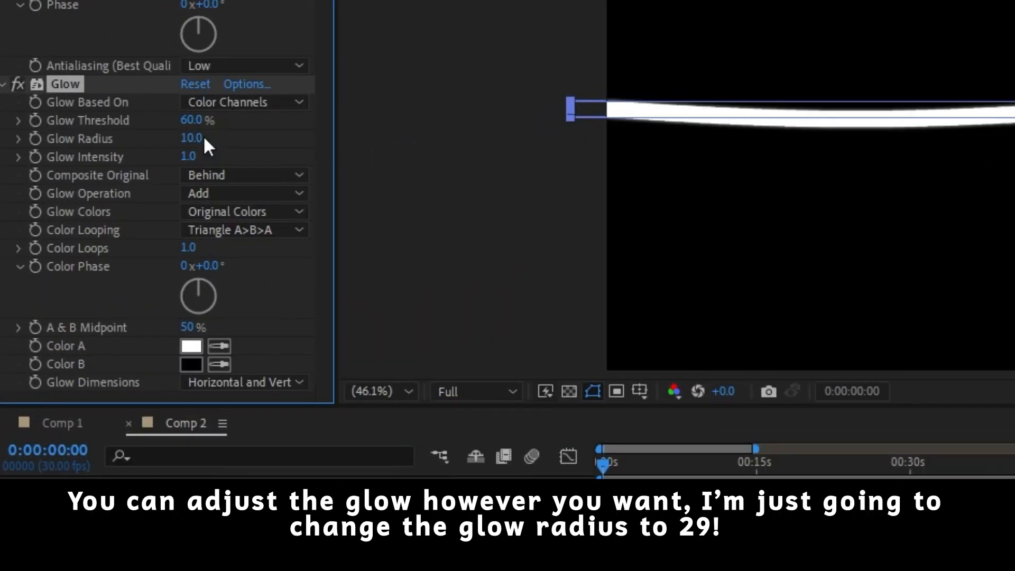
drag(101, 194, 106, 195)
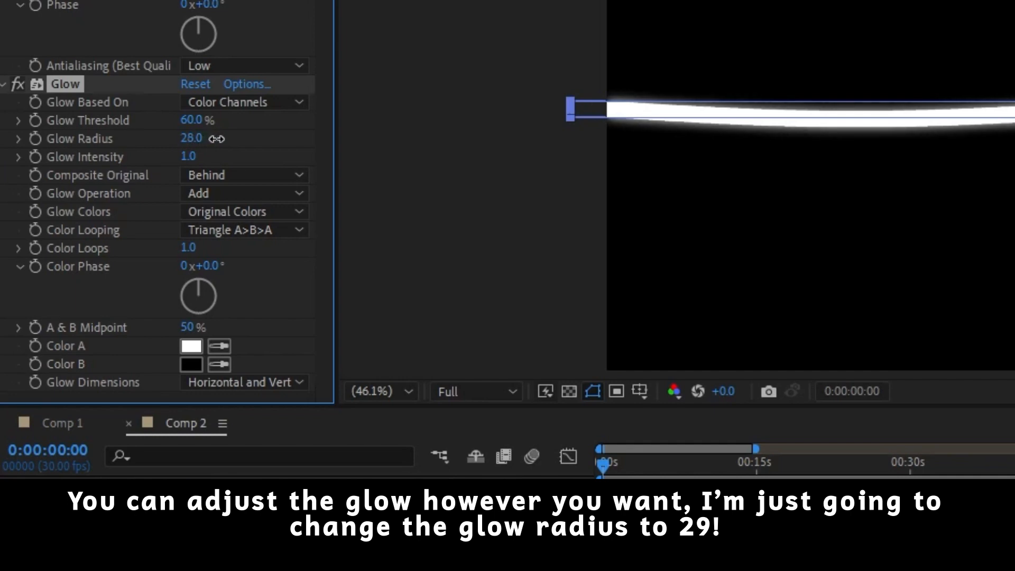
drag(216, 139, 219, 138)
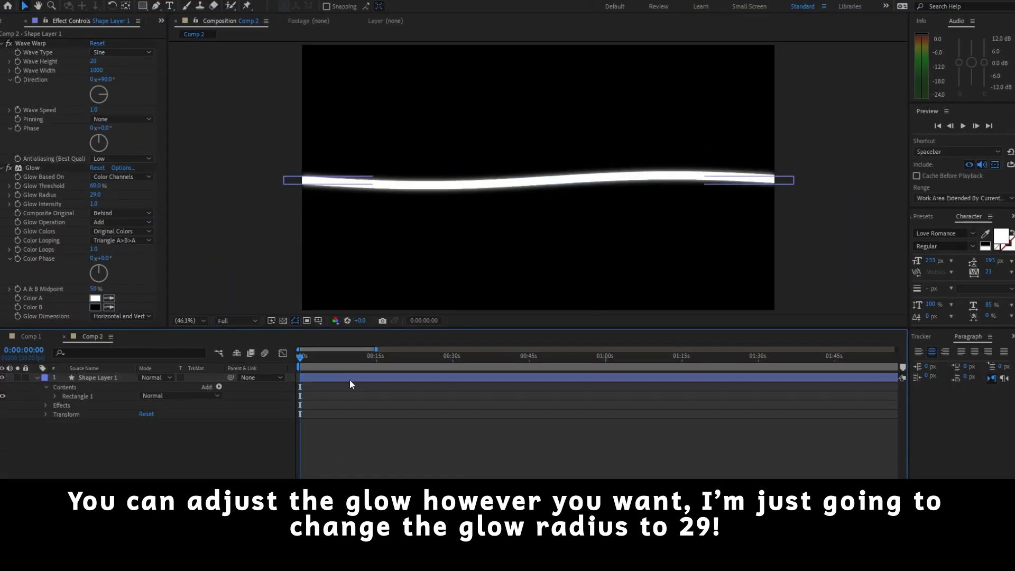
click(1, 43)
click(2, 53)
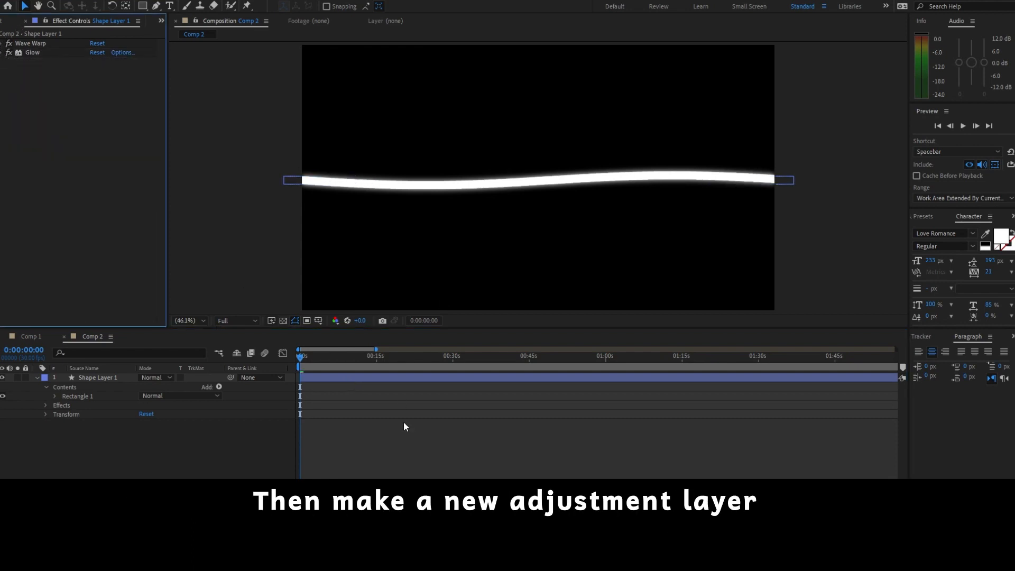
Create a new adjustment layer and apply the Turbulent Displace effect to it
right_click(227, 437)
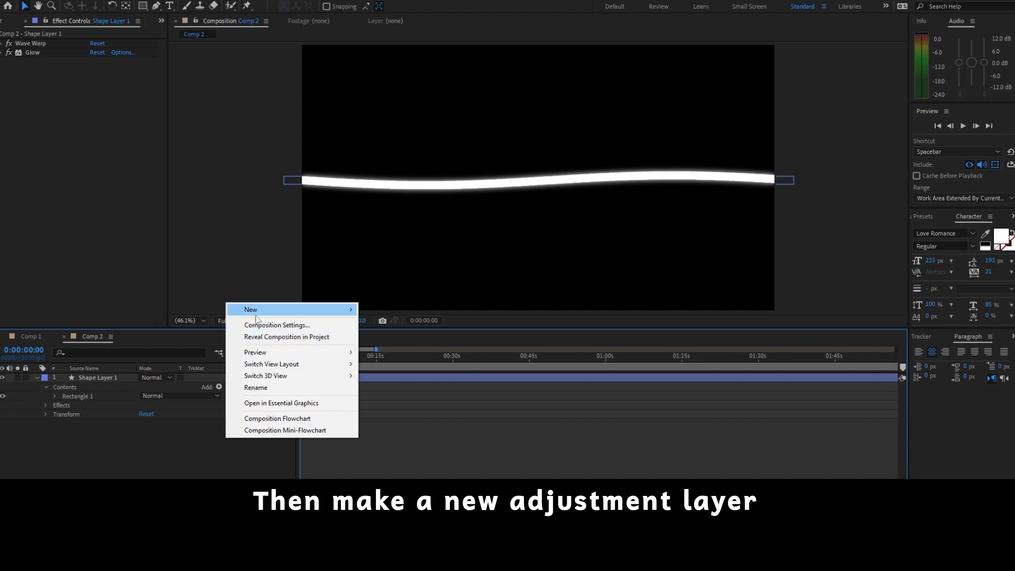
mouse_move(259, 316)
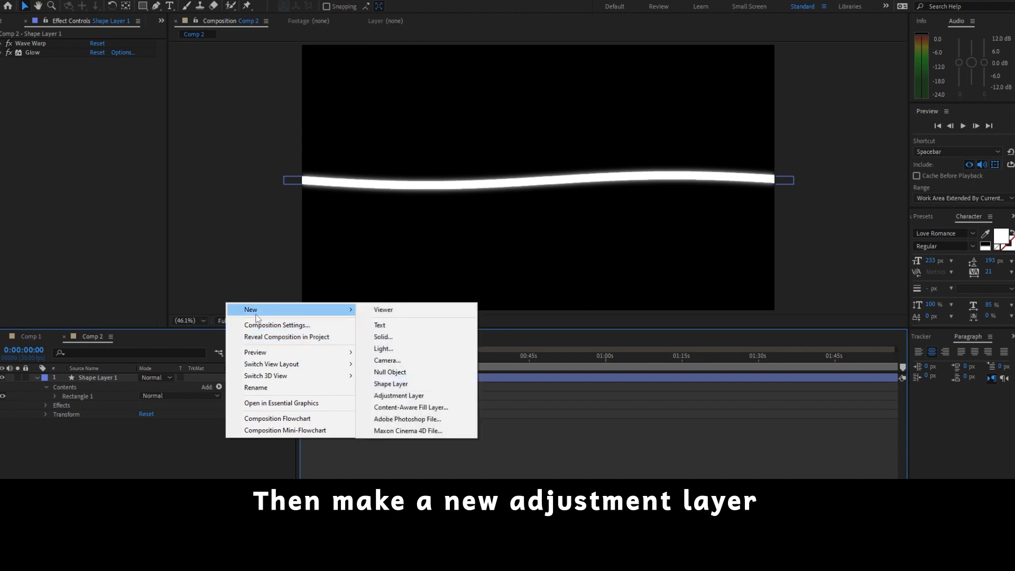
click(414, 397)
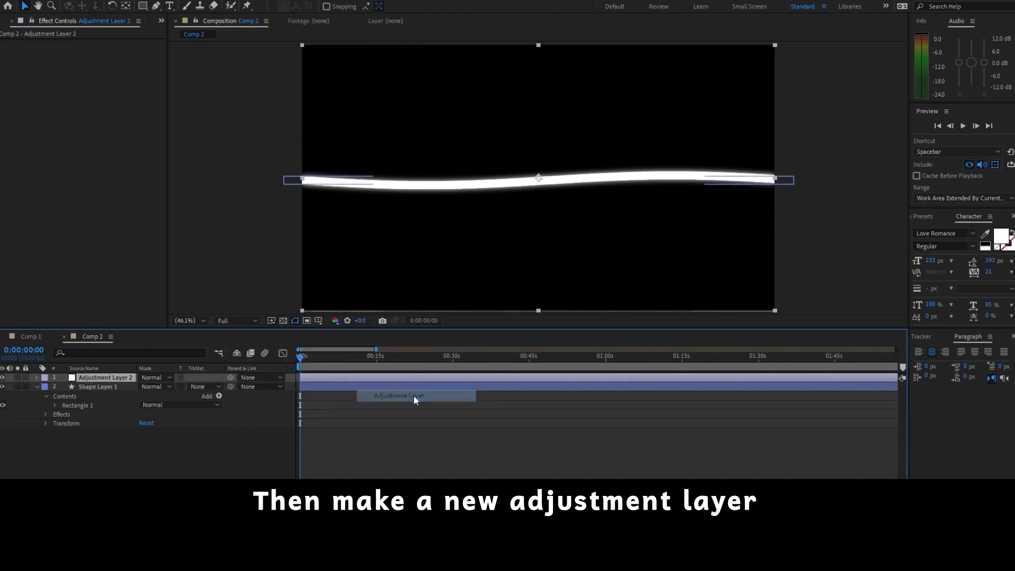
key(ctrl+space)
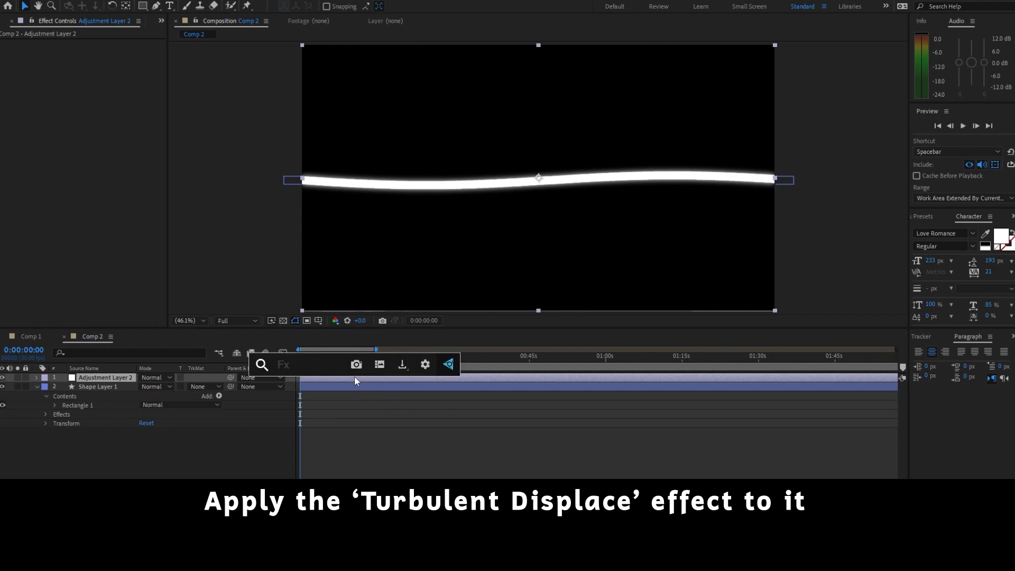
text(turbu)
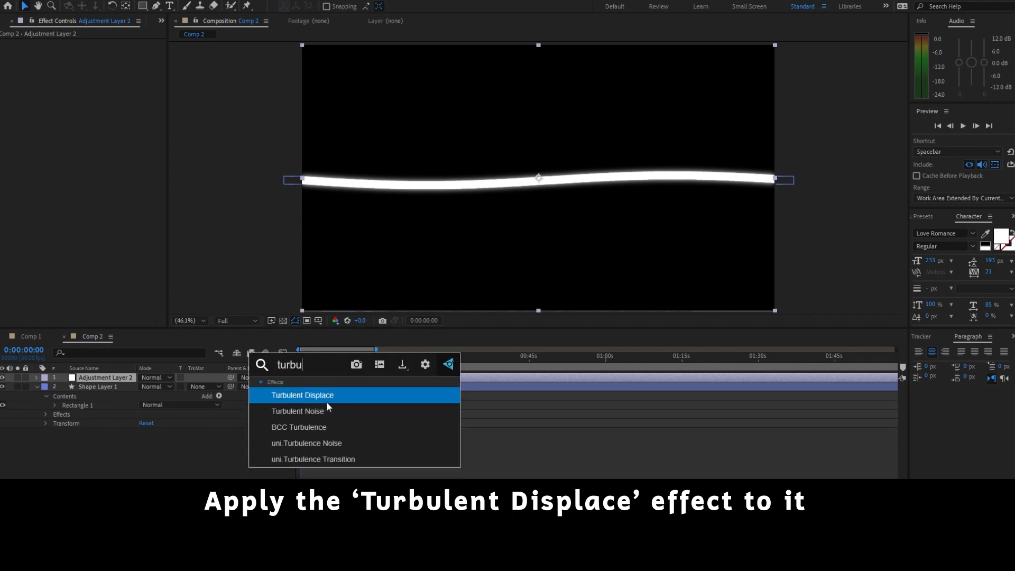
key(Return)
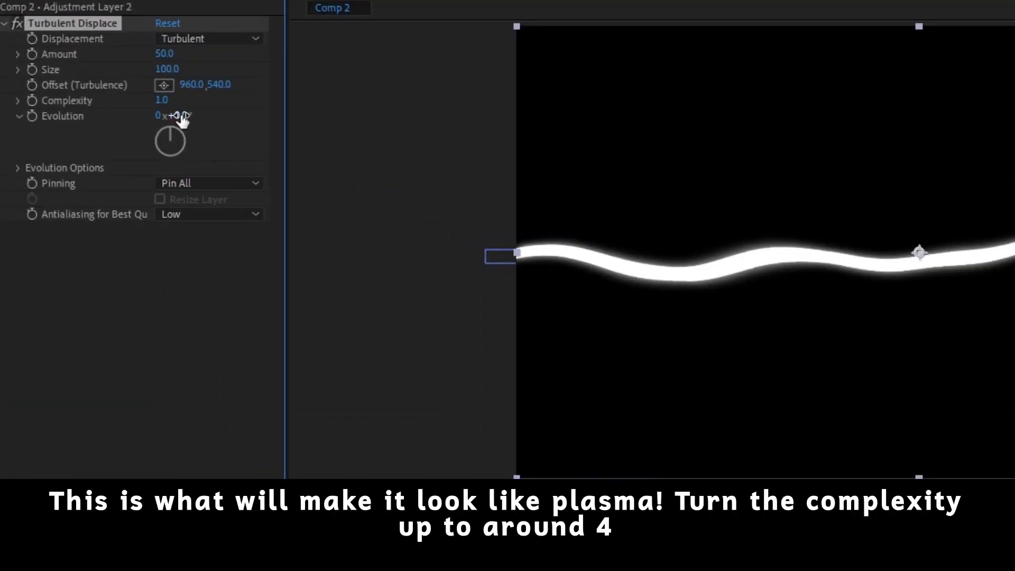
Set Turbulent Displace's complexity to 4.1 and its amount to 59
drag(170, 105, 476, 91)
drag(411, 94, 439, 93)
mouse_move(163, 54)
mouse_down()
mouse_move(185, 54)
mouse_move(135, 54)
mouse_move(171, 55)
mouse_up()
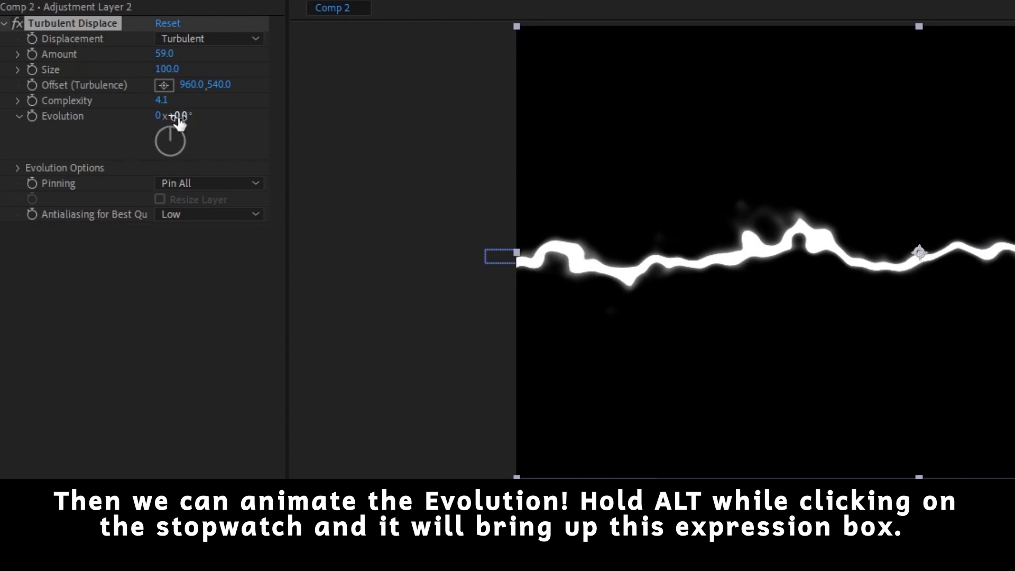
Add the expression time*100 to Turbulent Displace's Evolution property and preview the animation
alt+click(31, 118)
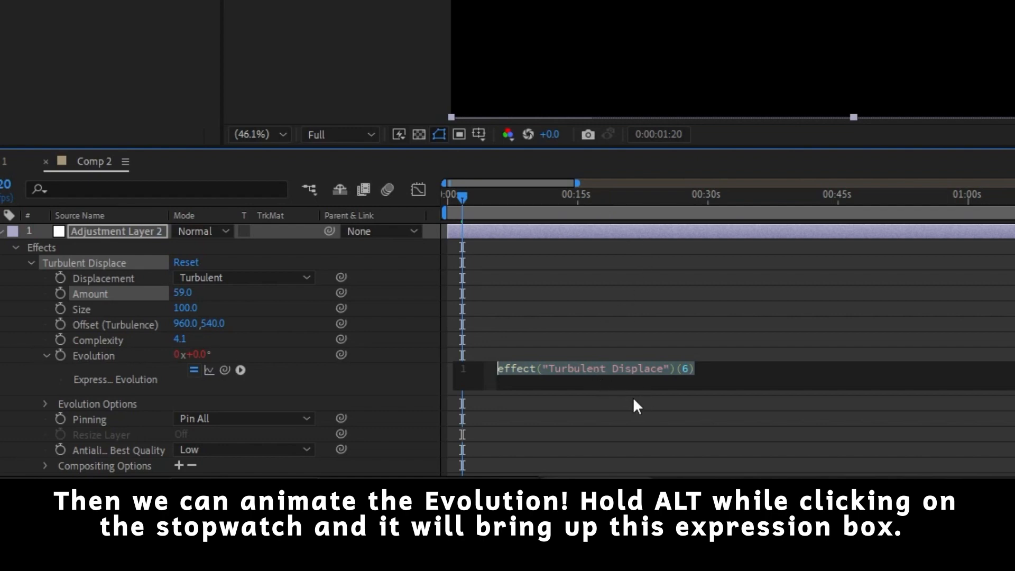
text(time*)
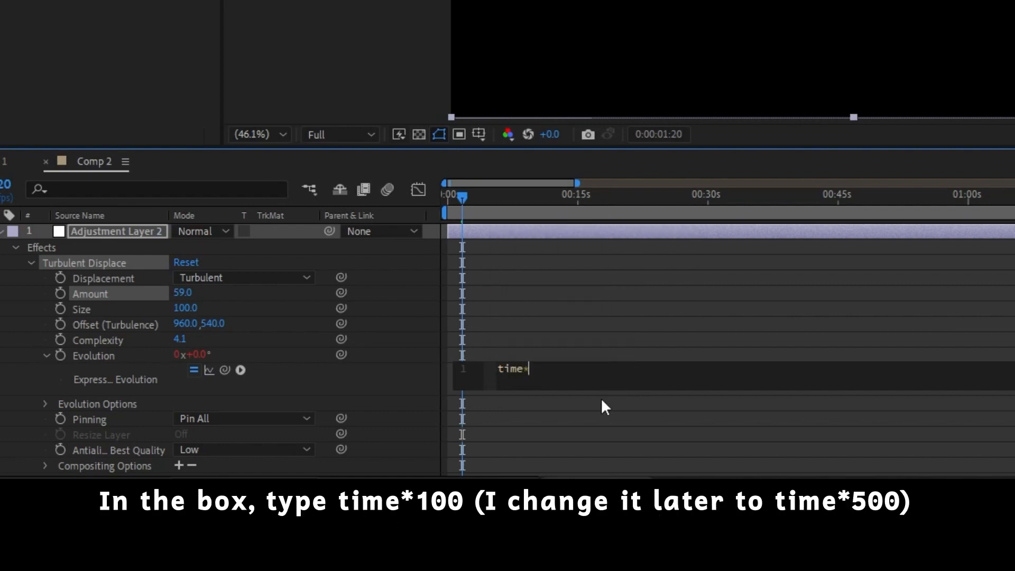
text(100)
click(570, 295)
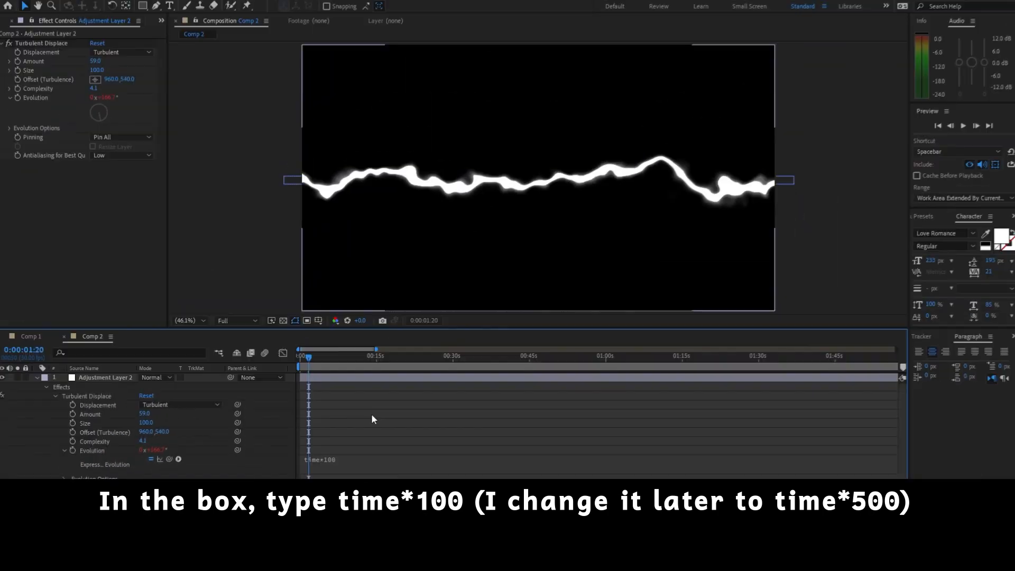
key(space)
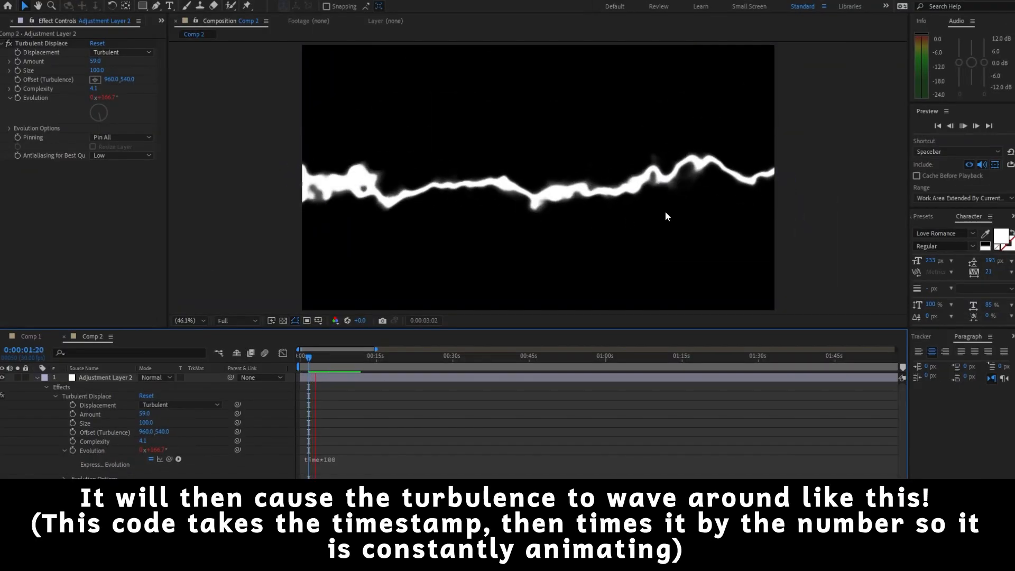
key(space)
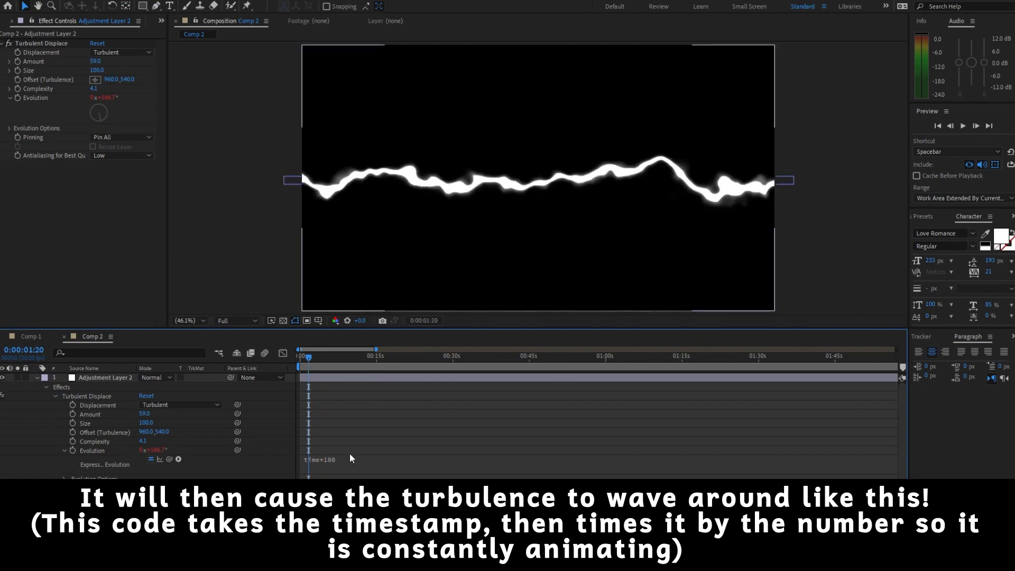
Change the Evolution expression to time*500 and play back the faster turbulence
click(353, 460)
click(375, 462)
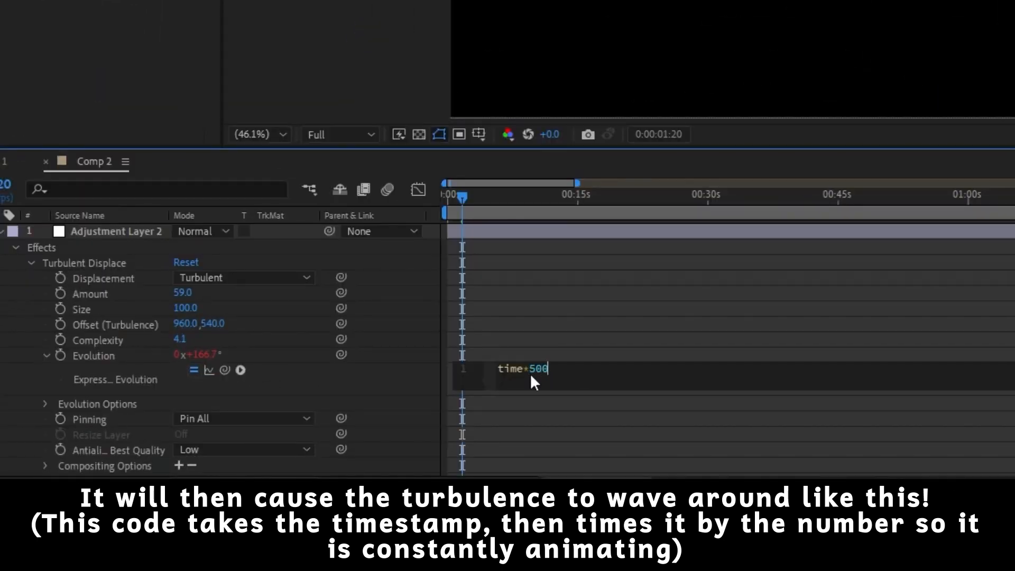
click(540, 300)
key(space)
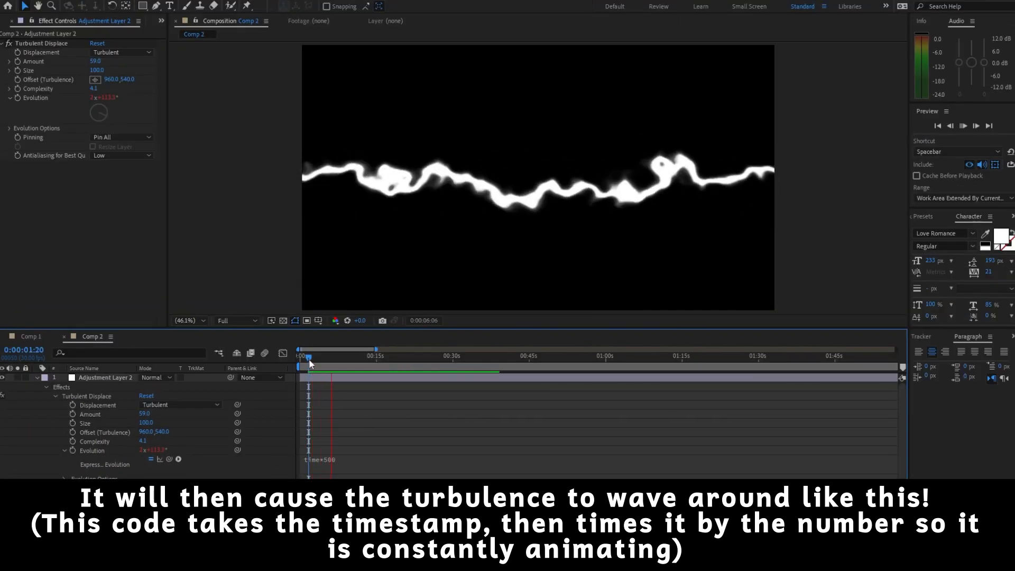
Move the beam's shape layer up in the frame and duplicate it, with the copy placed below the original
key(space)
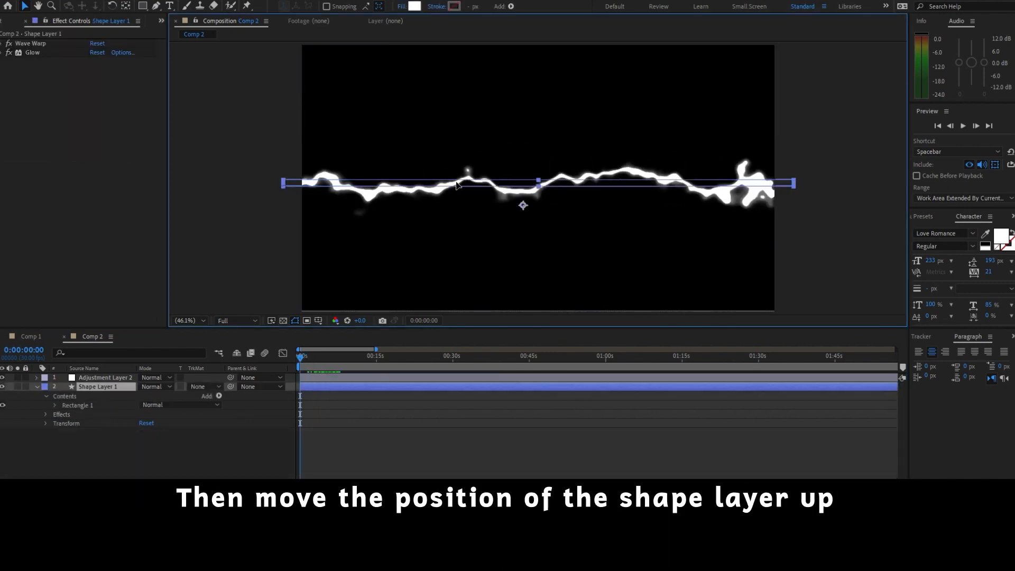
mouse_move(458, 184)
mouse_down()
mouse_move(449, 117)
mouse_move(471, 169)
mouse_up()
key(ctrl+d)
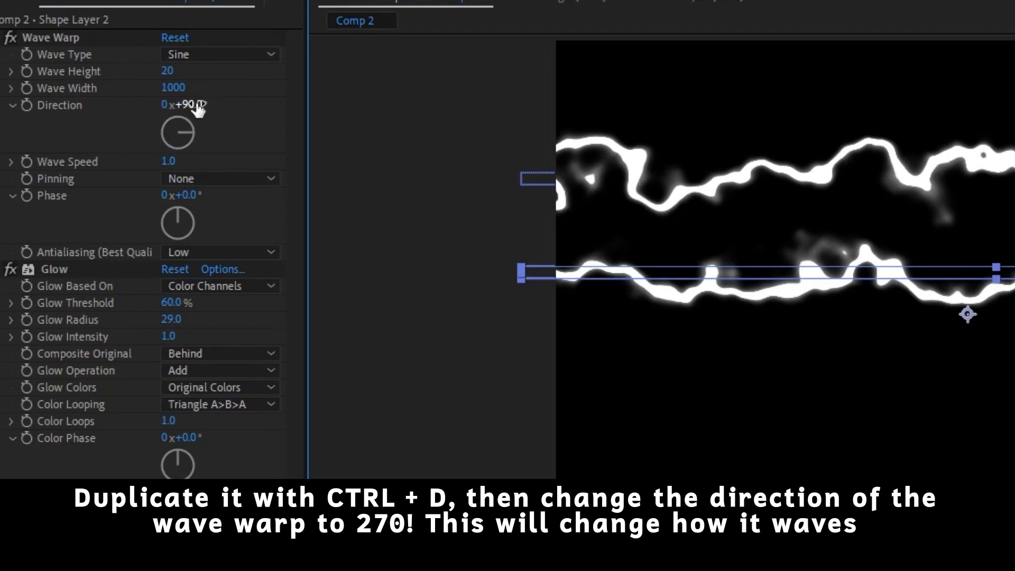
Set the duplicated shape layer's Wave Warp direction to 270°
click(187, 104)
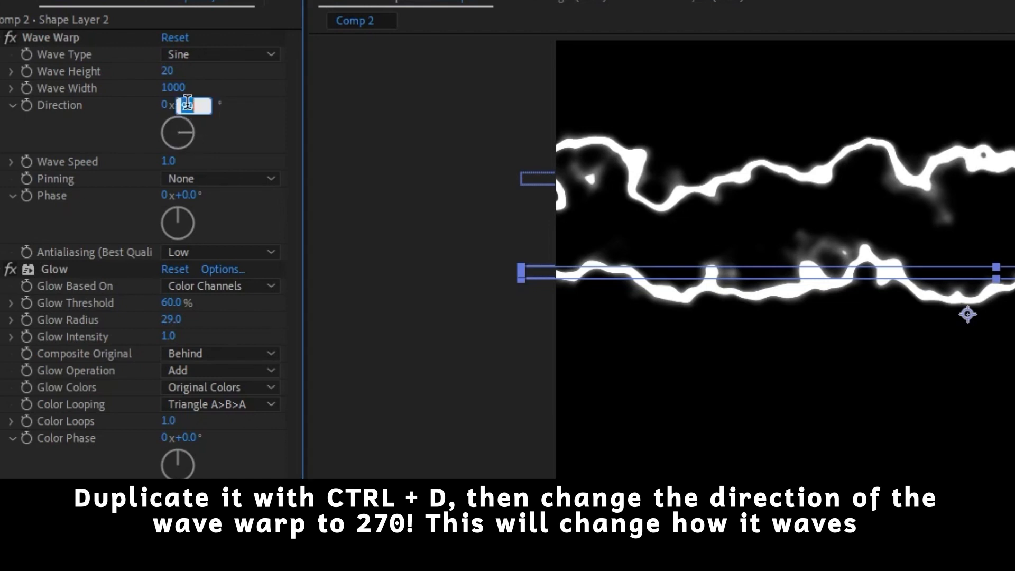
text(270)
key(Return)
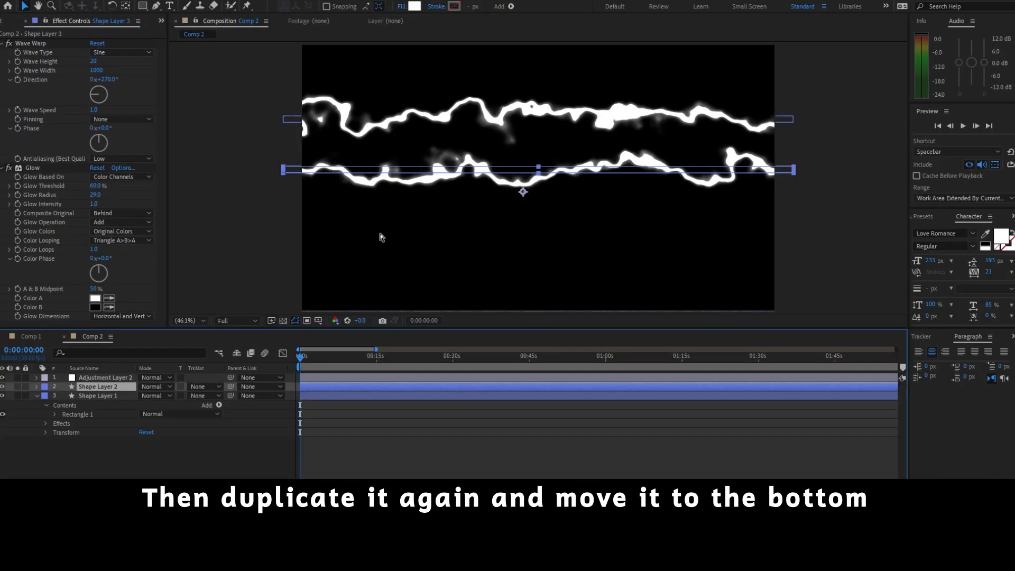
Place a duplicate of Shape Layer 2 near the bottom of the frame and a duplicate of Shape Layer 1 just above it
key(ctrl+d)
drag(410, 173, 407, 279)
click(331, 406)
key(ctrl+d)
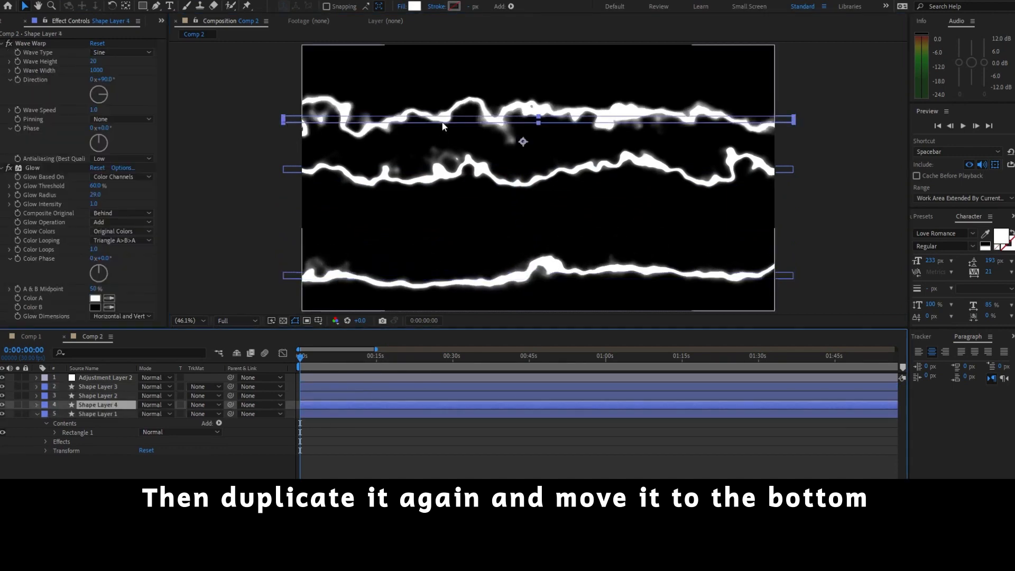
drag(439, 124, 434, 227)
Move the upper three beams up to space all four stripes roughly evenly across the frame, and preview the animation
drag(288, 120, 288, 81)
drag(297, 169, 297, 151)
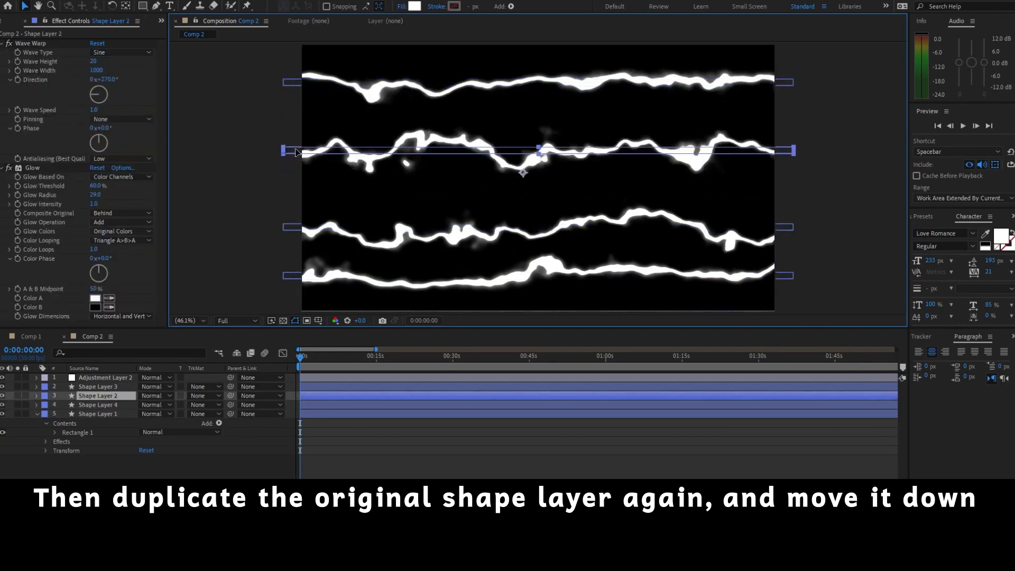
click(292, 220)
drag(293, 220, 292, 200)
click(406, 455)
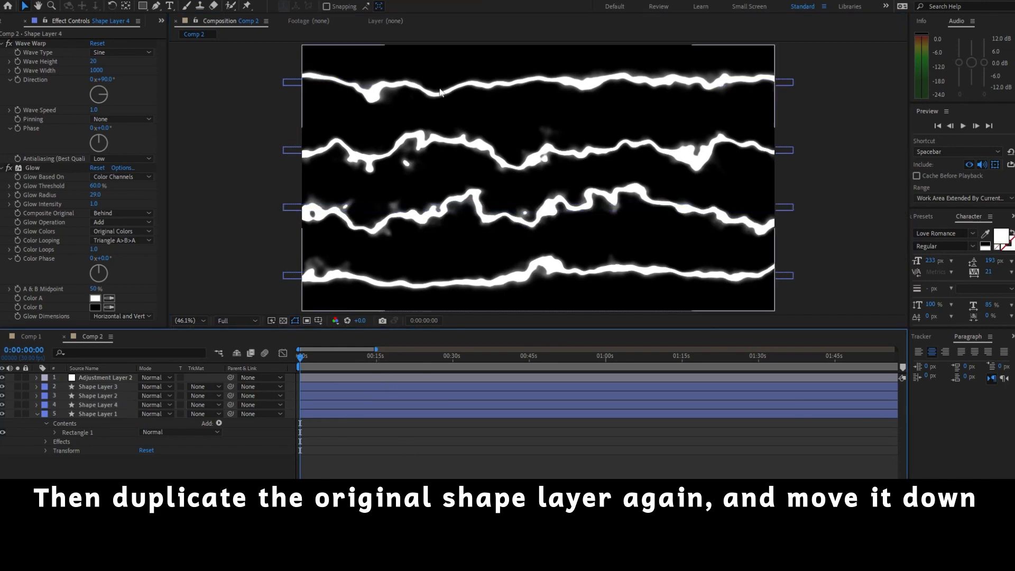
key(space)
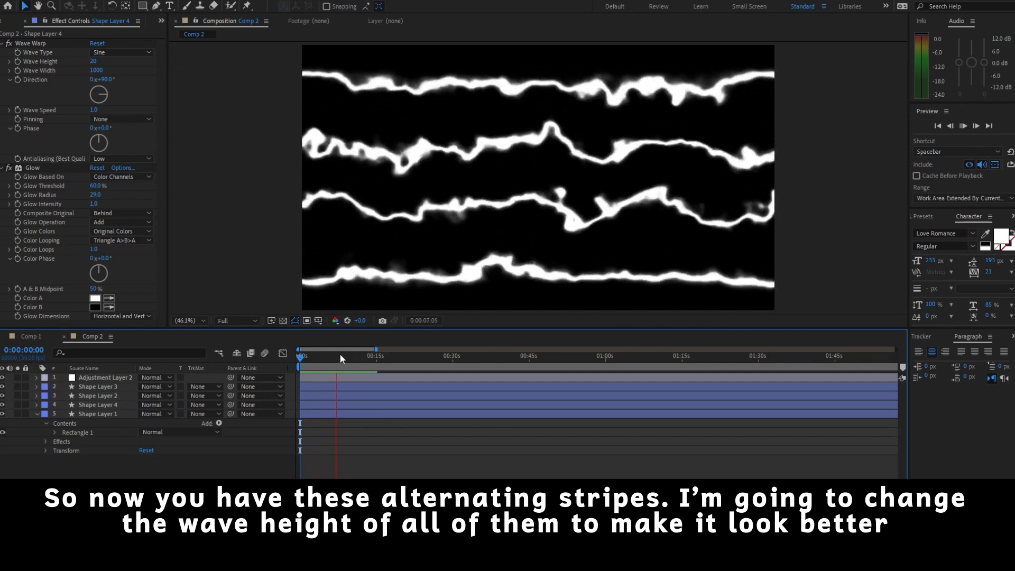
key(space)
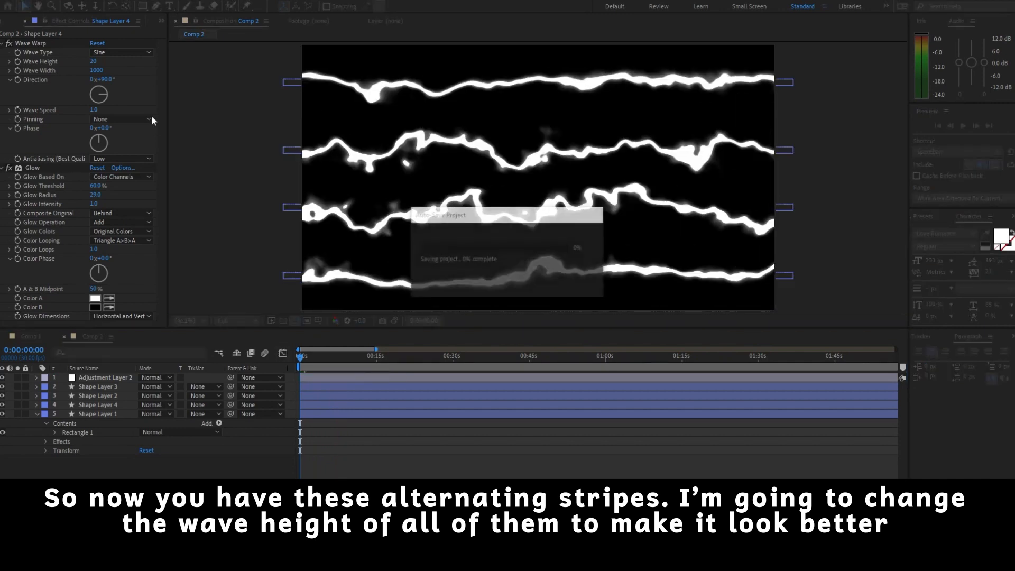
Set the Wave Warp wave height to 70 on Shape Layer 3 and Shape Layer 2
click(93, 387)
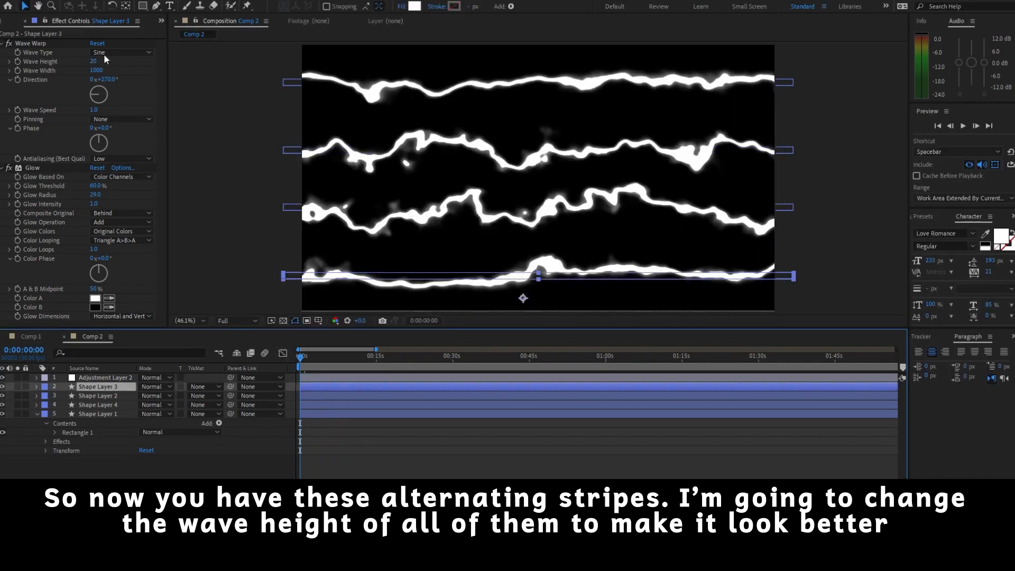
click(94, 61)
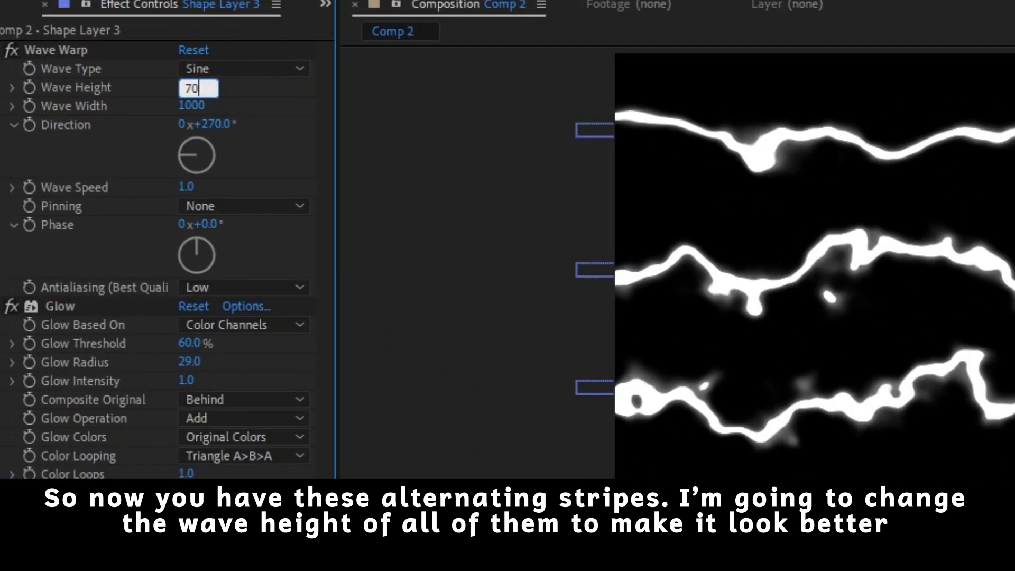
key(Return)
click(183, 570)
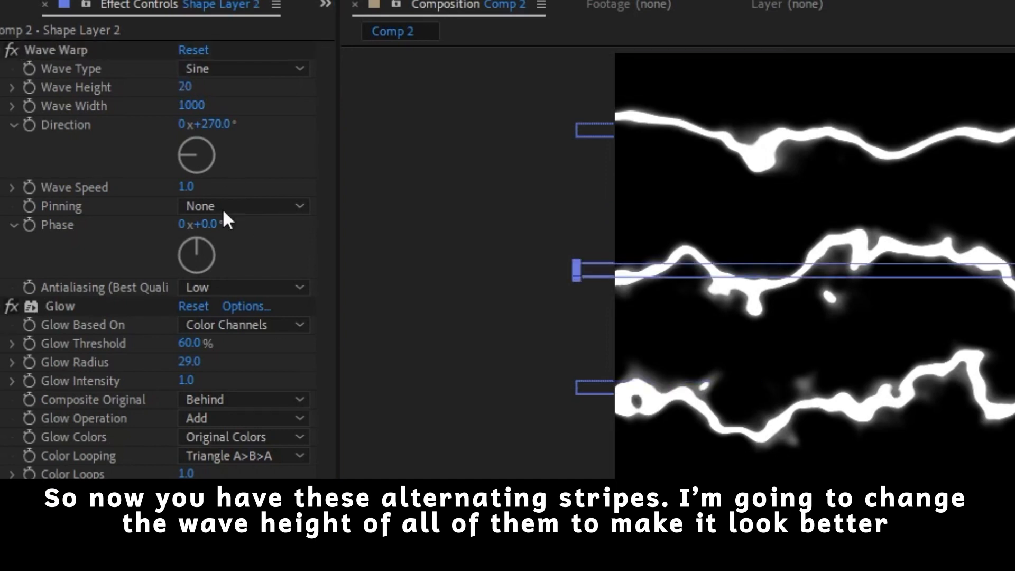
click(183, 88)
text(7)
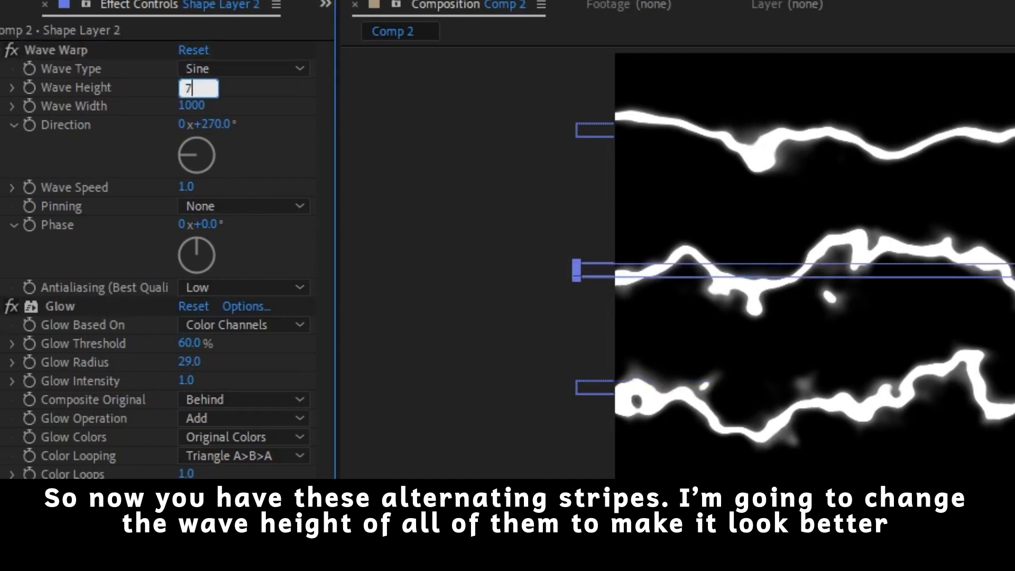
text(0)
key(Return)
Set the Wave Warp wave height to 70 on Shape Layer 4 and the original Shape Layer 1
click(206, 570)
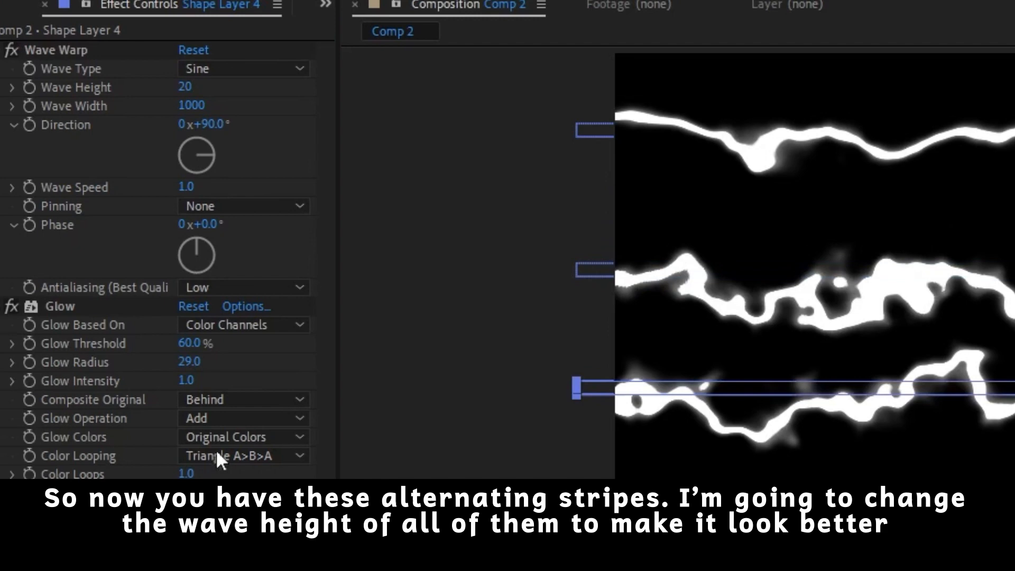
click(181, 85)
text(70)
key(Return)
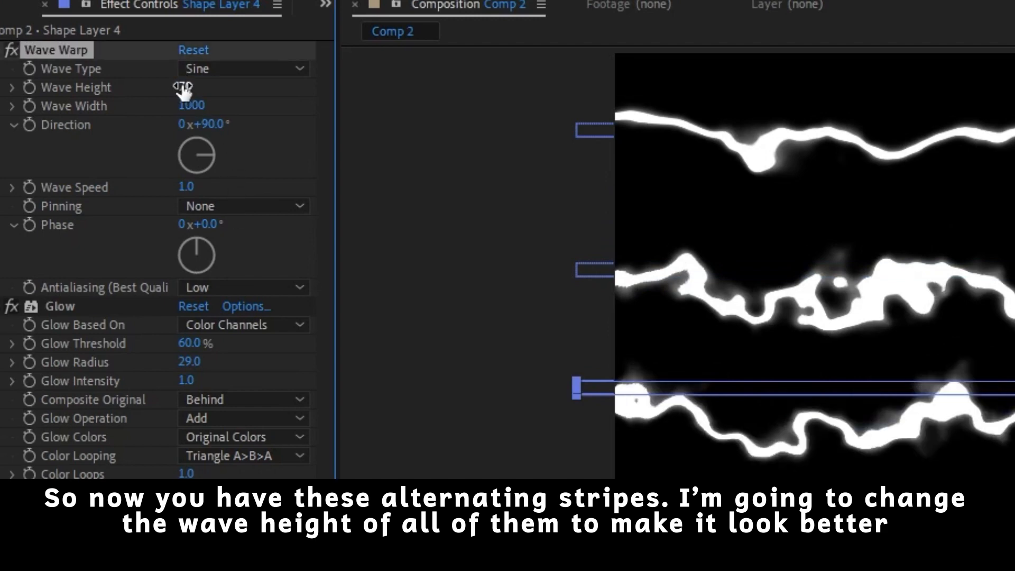
click(209, 569)
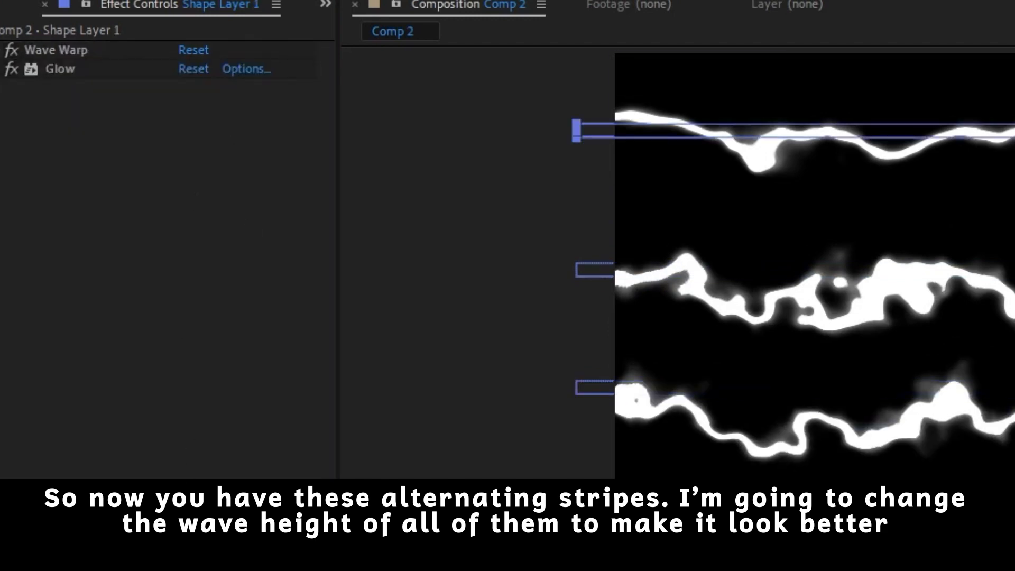
click(10, 50)
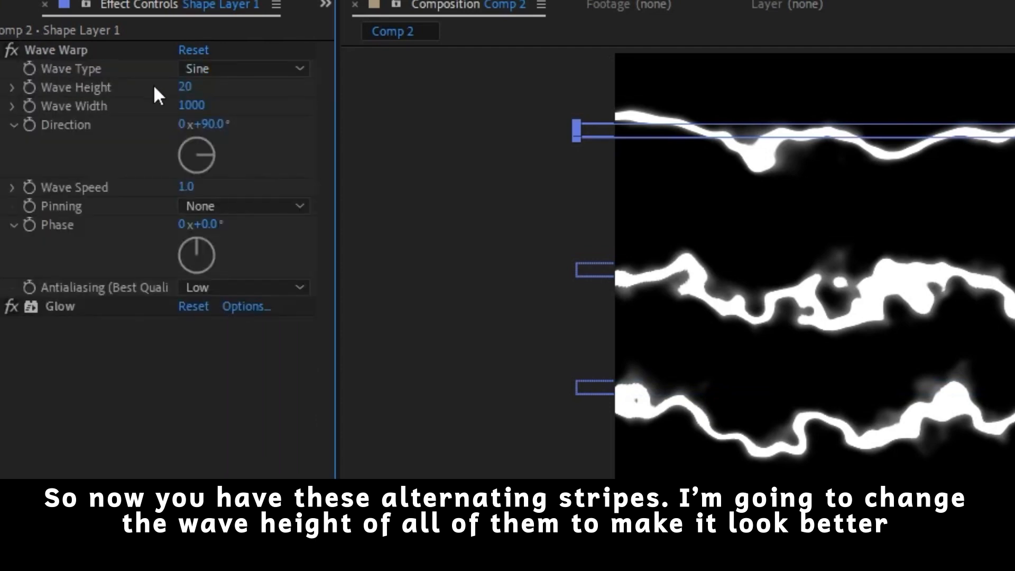
click(181, 86)
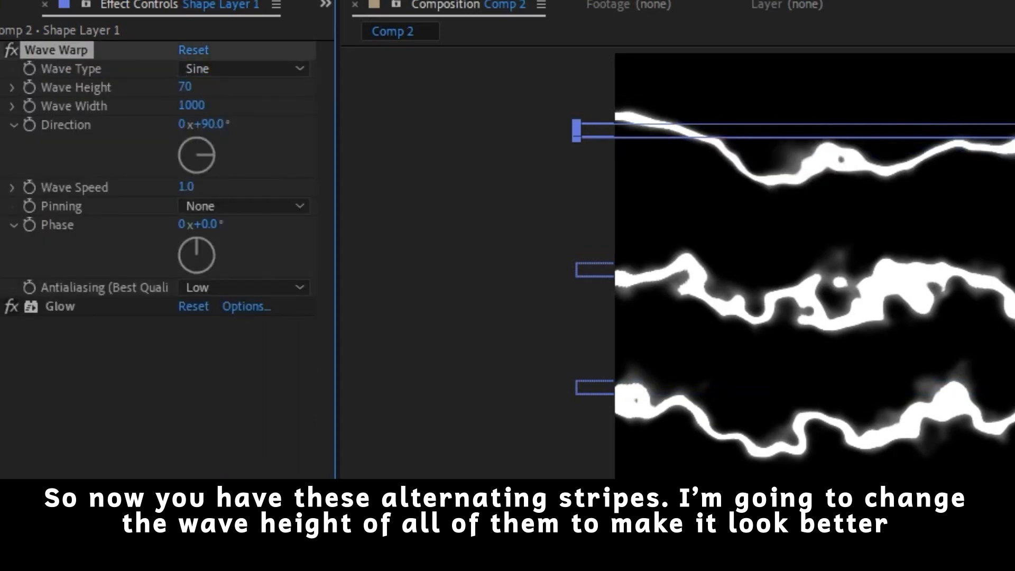